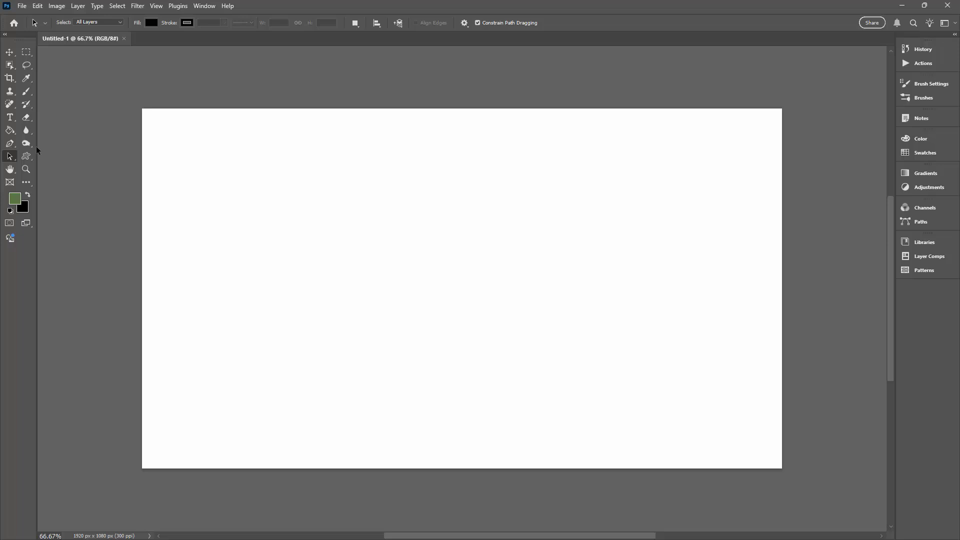
# - Select the Custom Shape Tool and check the Shapes panel's library options before closing the panel
pyautogui.click(26, 156)
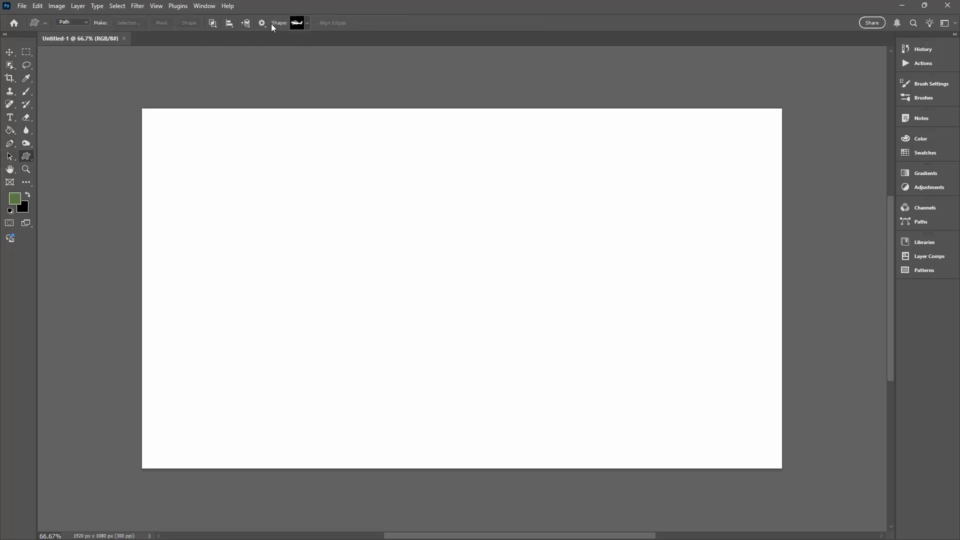
pyautogui.click(204, 6)
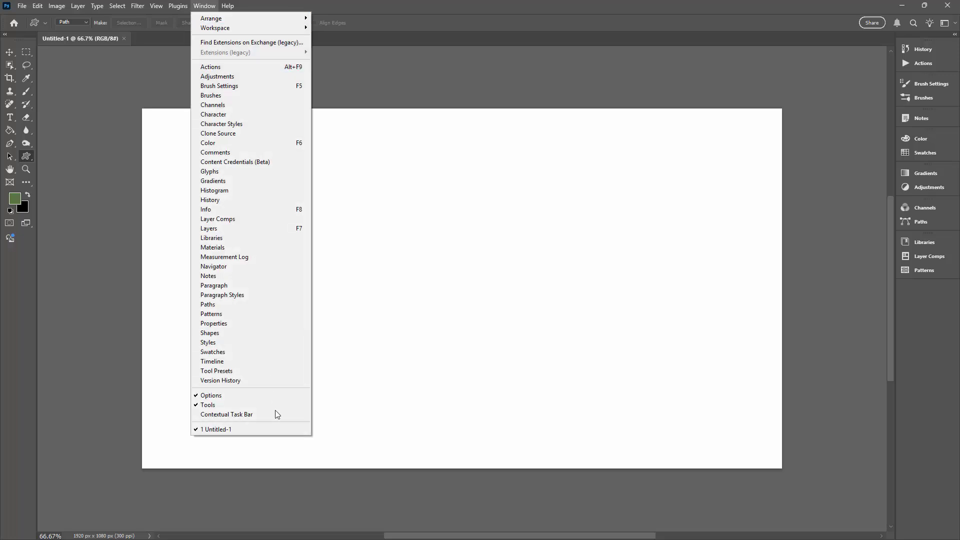
pyautogui.click(212, 334)
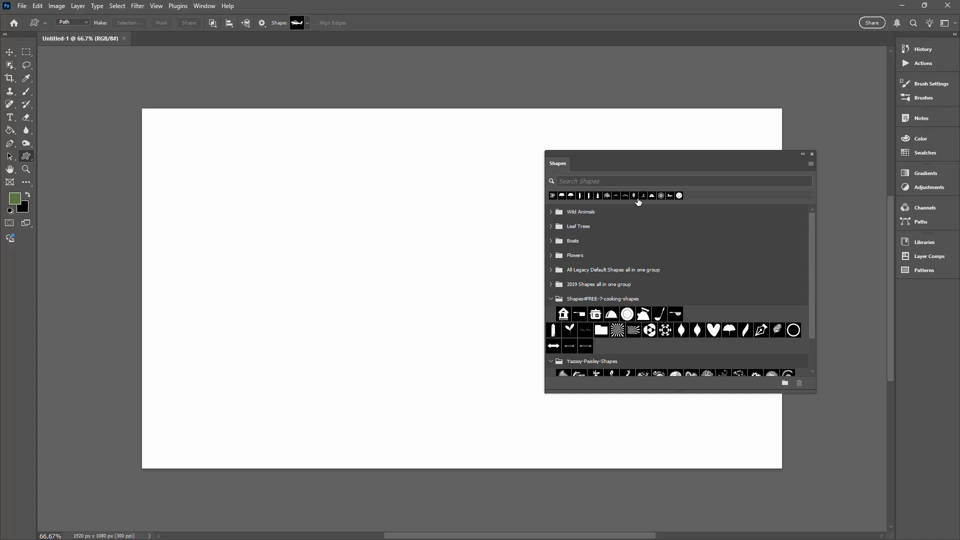
pyautogui.click(810, 165)
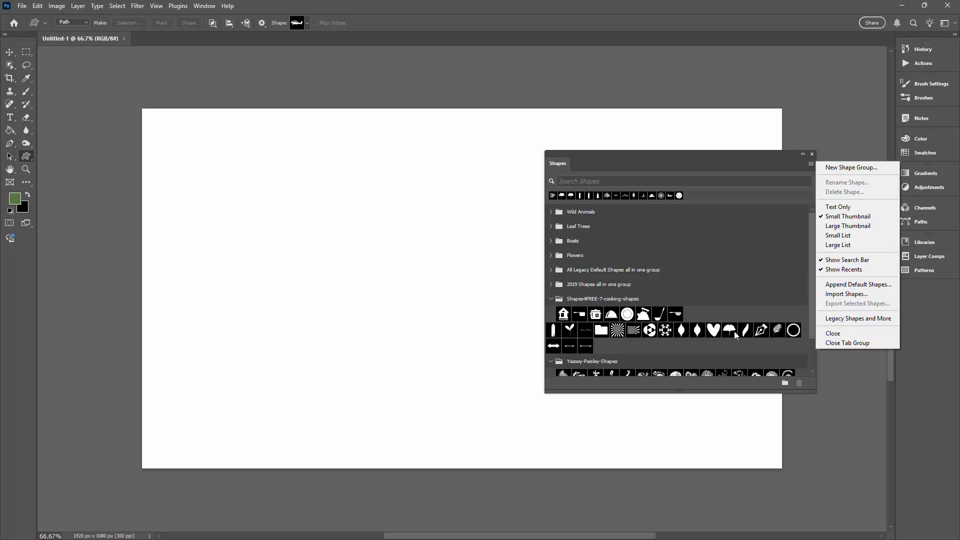
pyautogui.click(813, 155)
pyautogui.click(812, 155)
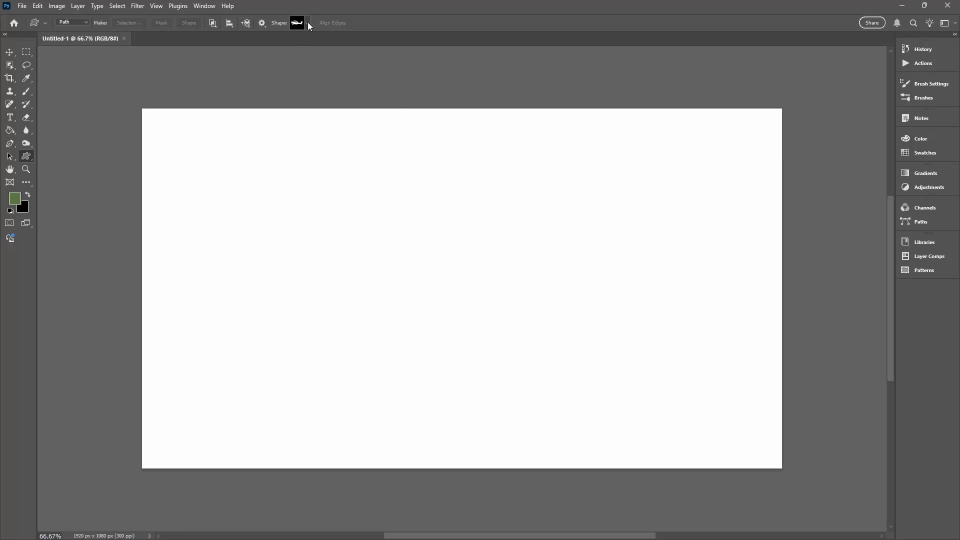
# - Pick the scooter preset from the 2019 Shapes group in the Shape picker
pyautogui.click(309, 24)
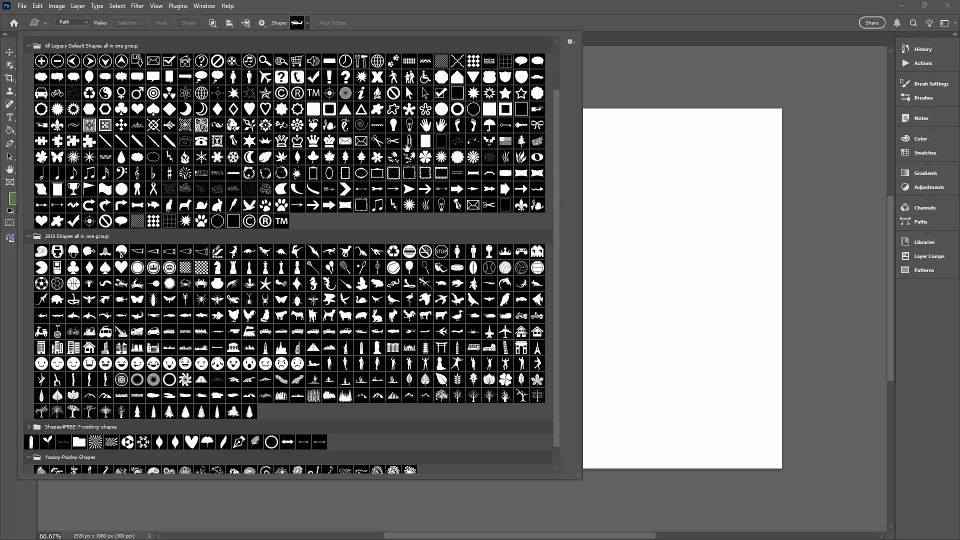
pyautogui.scroll(-1, 350, 250)
pyautogui.scroll(-2, 365, 260)
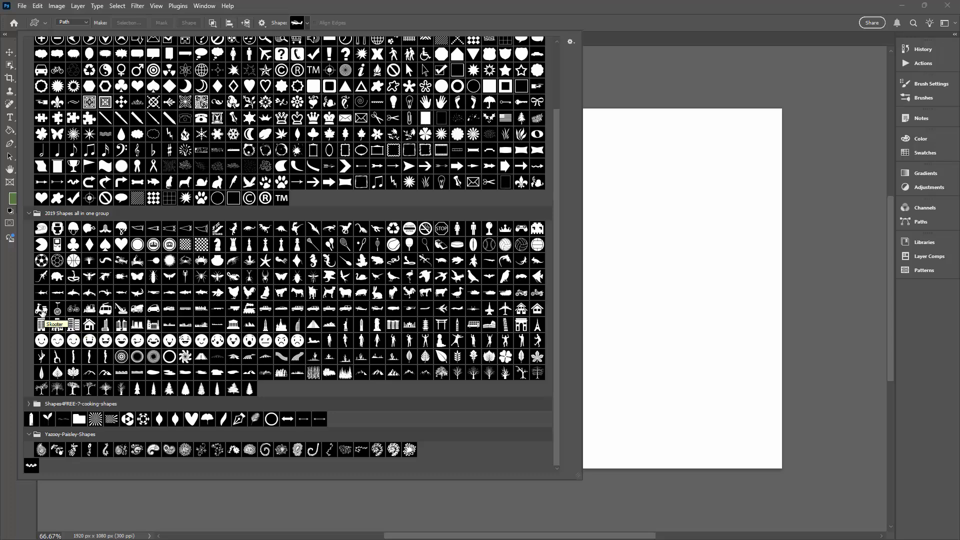
pyautogui.click(41, 310)
pyautogui.click(629, 23)
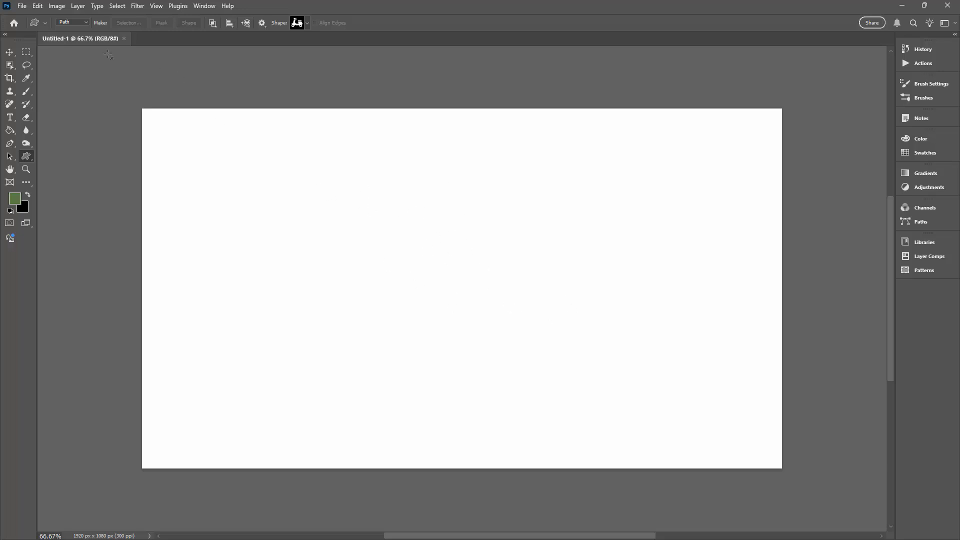
# - In Path mode, drag out a scooter path about 1044 × 825 px across the canvas
pyautogui.click(88, 22)
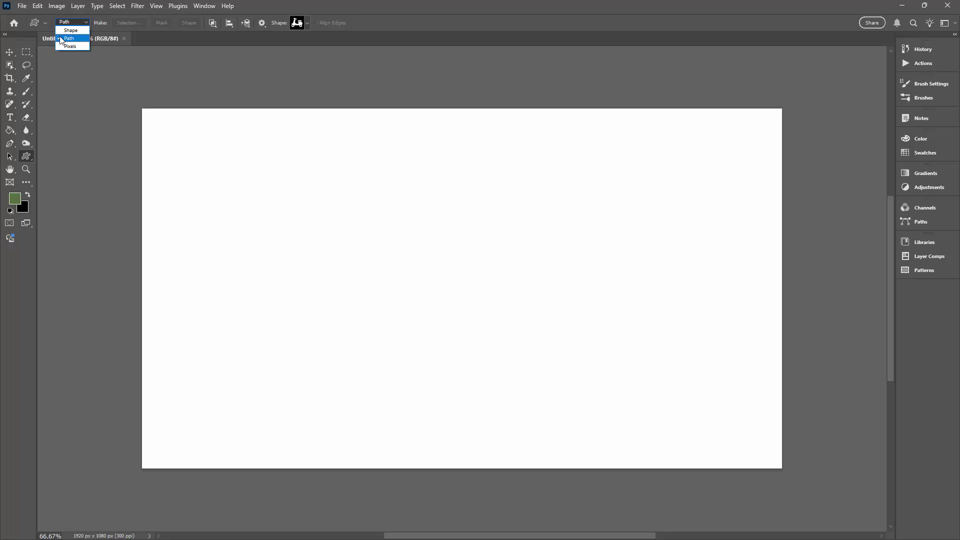
pyautogui.click(69, 40)
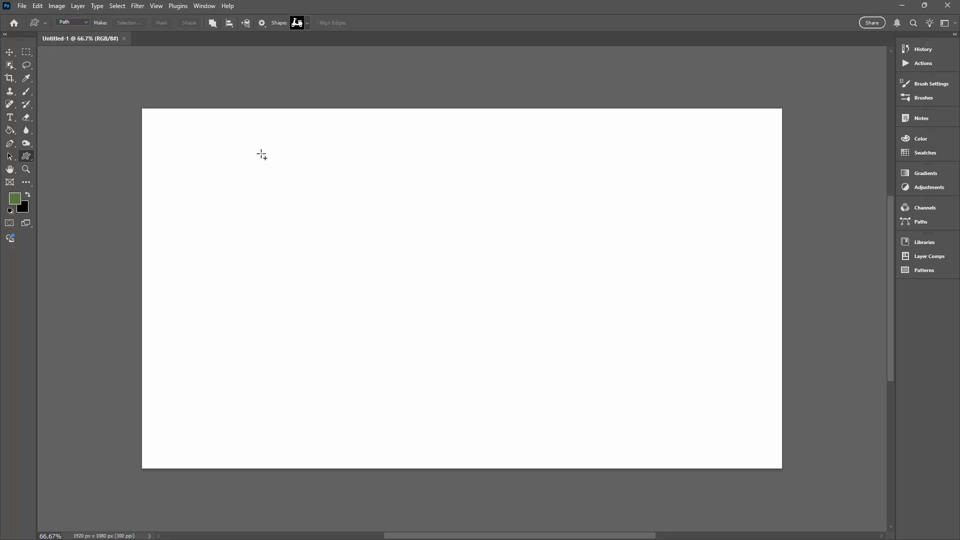
pyautogui.moveTo(242, 146); pyautogui.dragTo(596, 423)
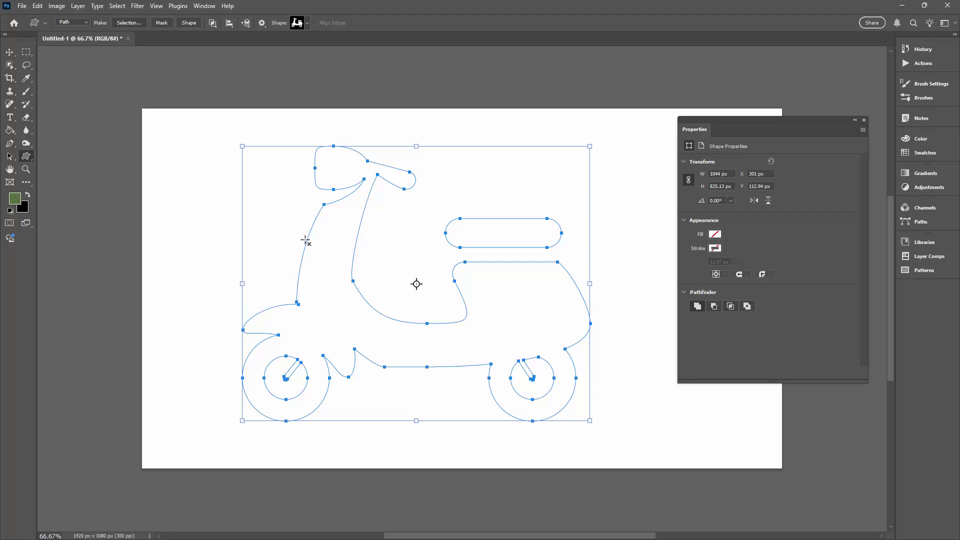
pyautogui.click(864, 120)
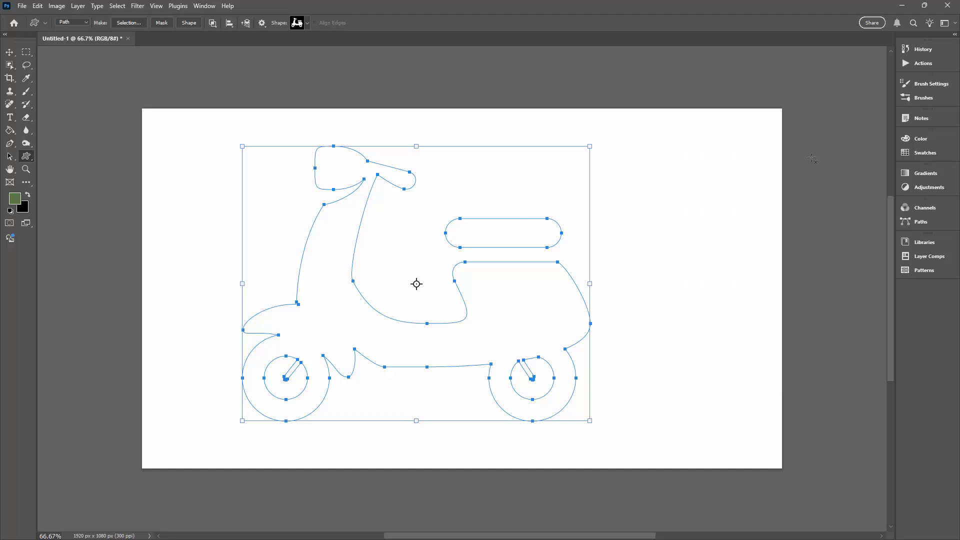
# - Select the scooter path with the Path Selection Tool and copy it
pyautogui.click(10, 158)
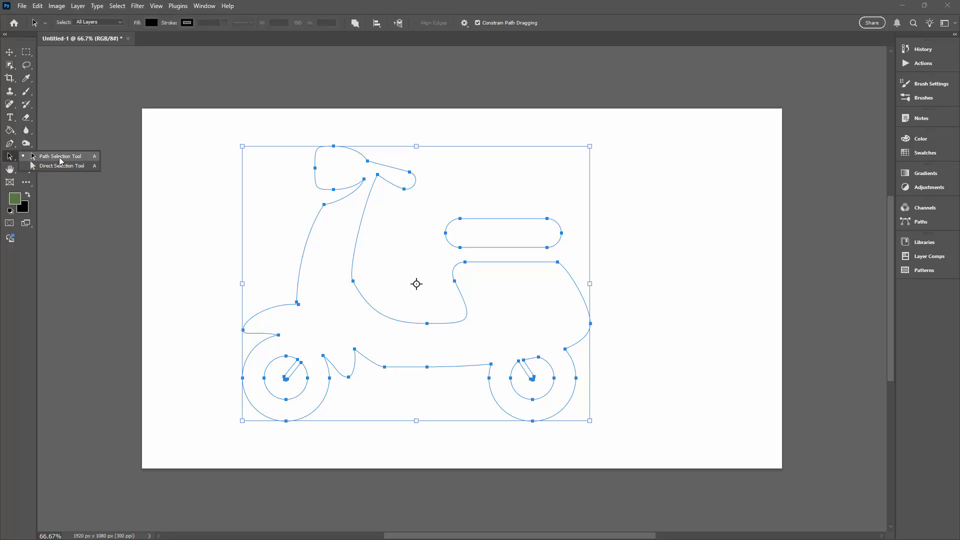
pyautogui.click(62, 159)
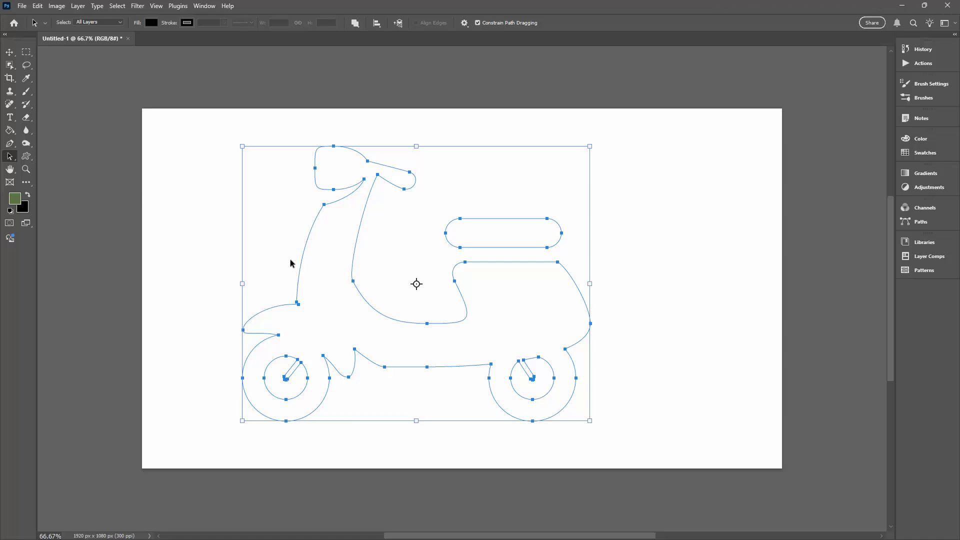
pyautogui.click(38, 6)
pyautogui.click(55, 75)
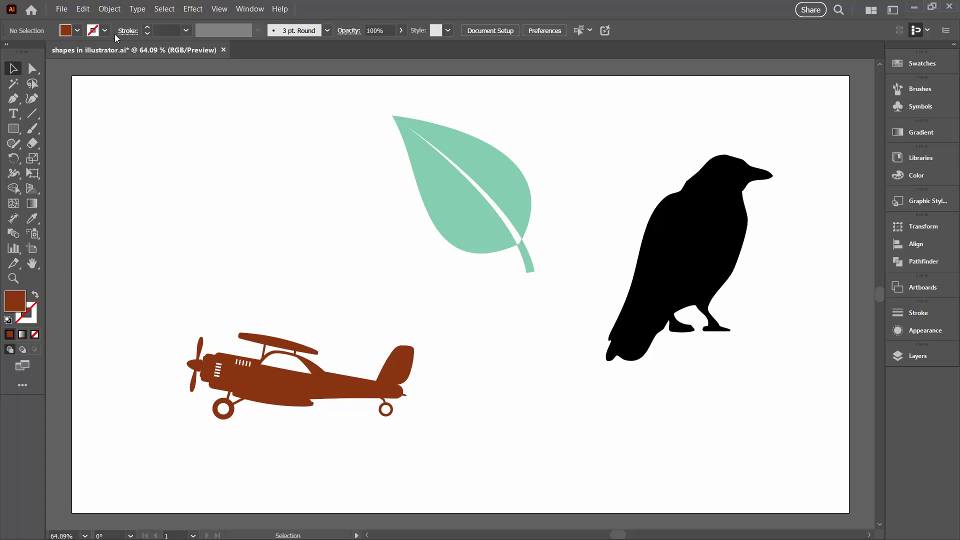
# - Paste the scooter as a compound shape, move it top-left and enlarge it to about 619 × 489 px
pyautogui.click(83, 9)
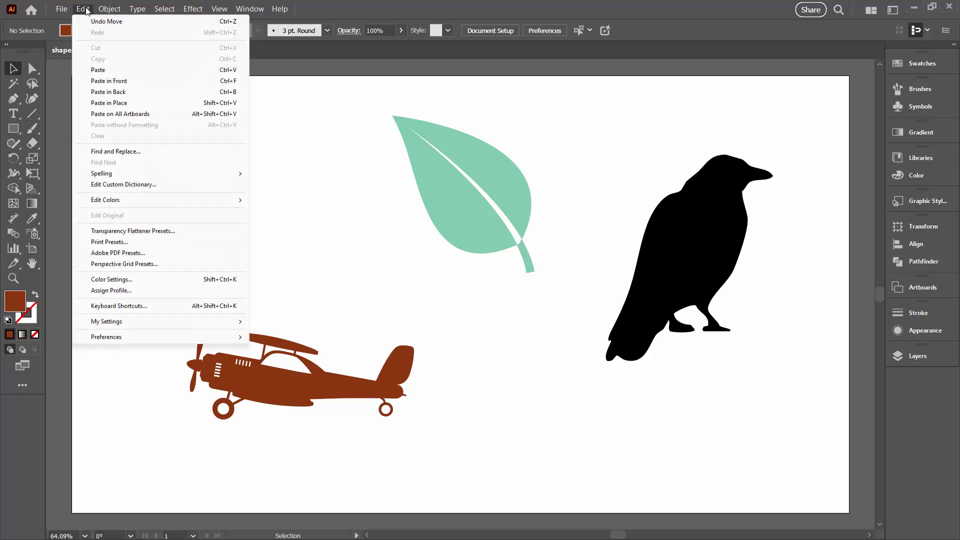
pyautogui.click(99, 70)
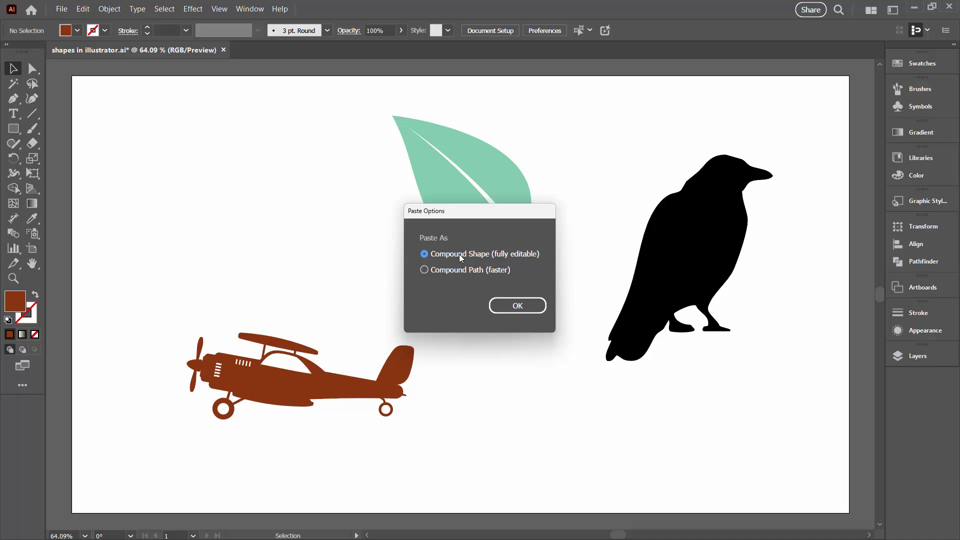
pyautogui.click(513, 306)
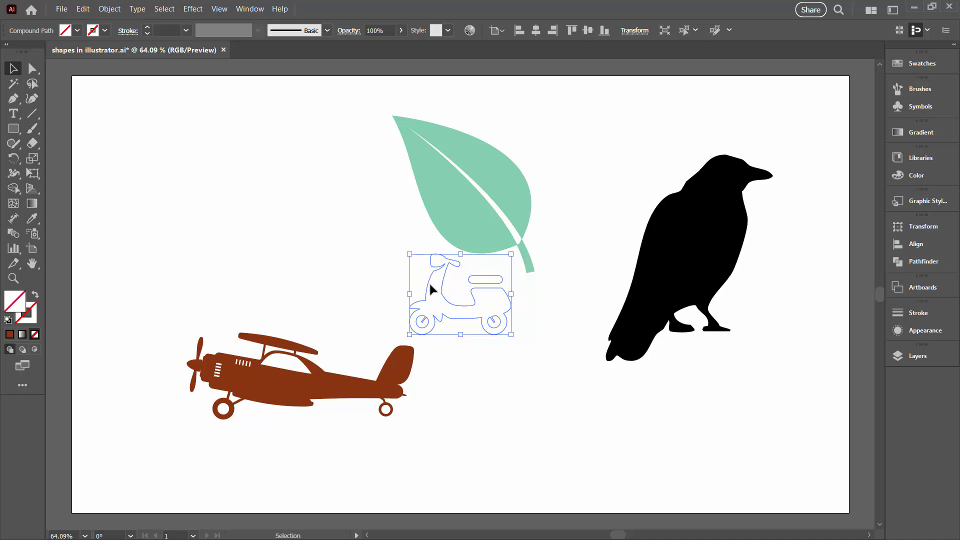
pyautogui.moveTo(446, 301); pyautogui.dragTo(149, 147)
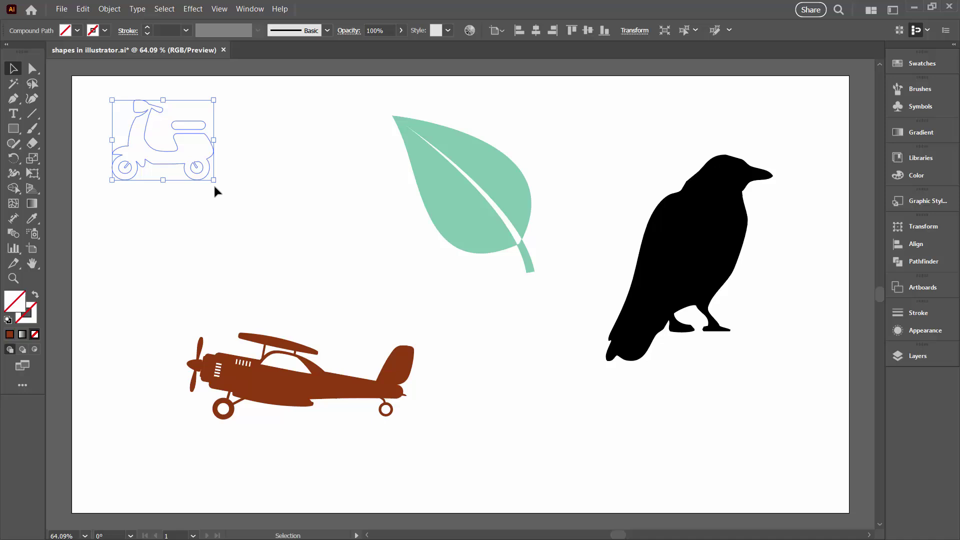
pyautogui.moveTo(214, 180); pyautogui.dragTo(359, 295)
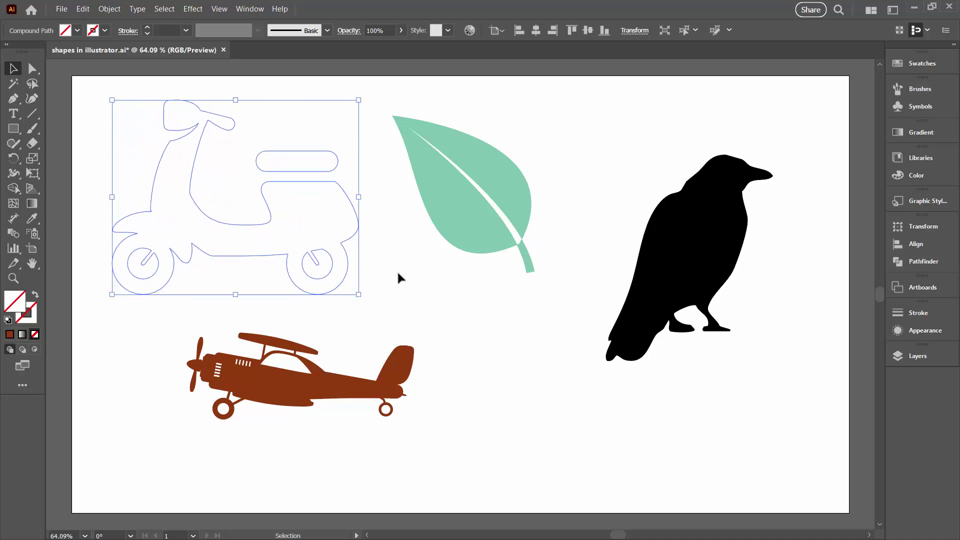
# - Give the scooter a solid cyan (00dfe9) fill from the Color panel, then deselect it
pyautogui.click(9, 334)
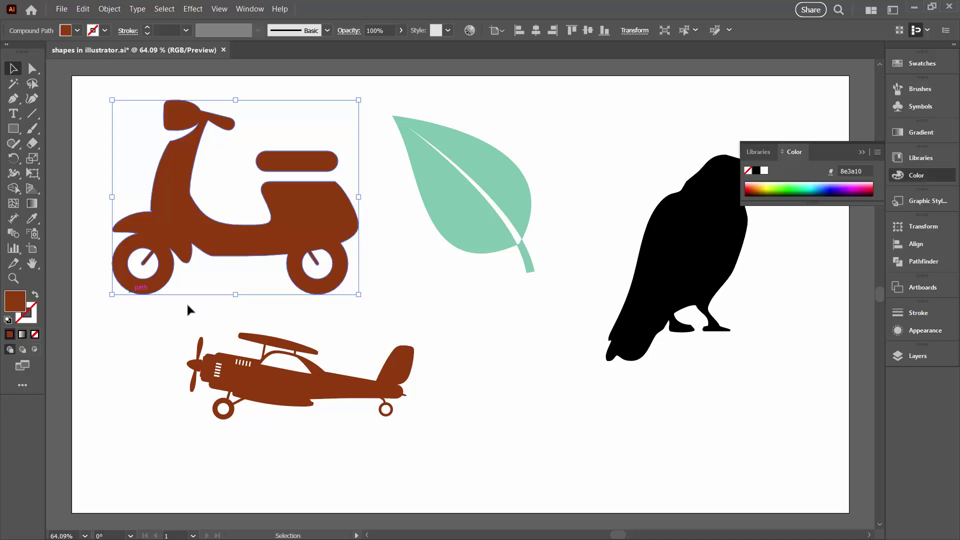
pyautogui.click(814, 184)
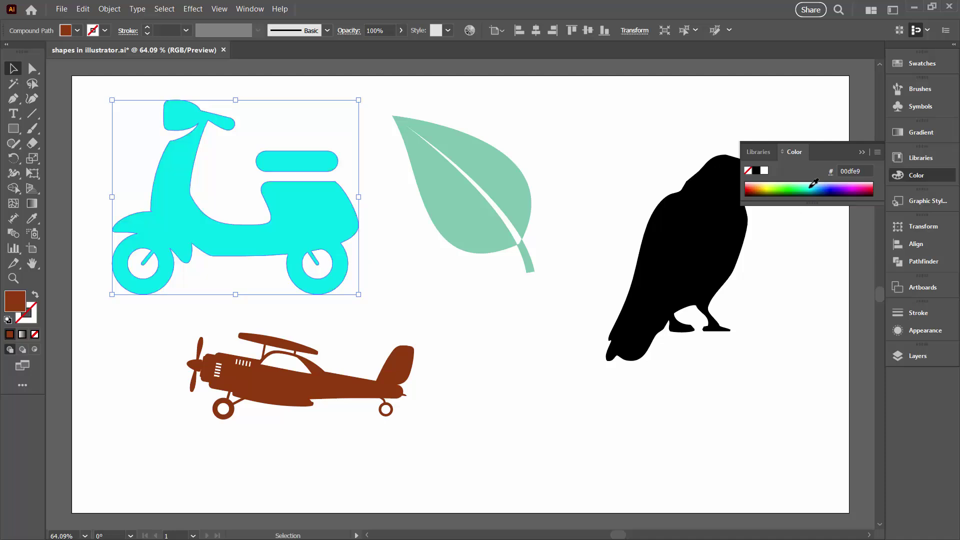
pyautogui.click(697, 125)
pyautogui.click(862, 153)
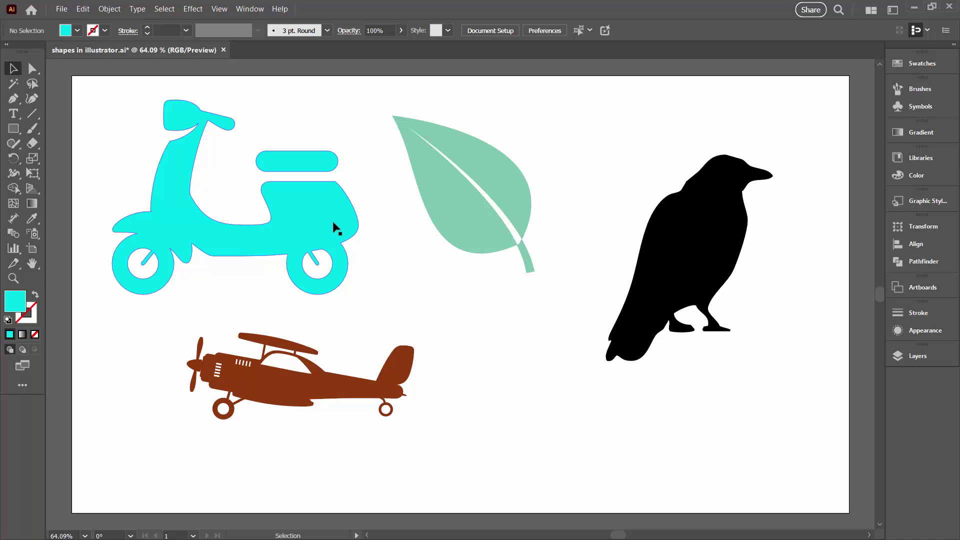
# - Turn the scooter and the leaf into new symbols named 'scooter' and 'leaf'
pyautogui.click(918, 106)
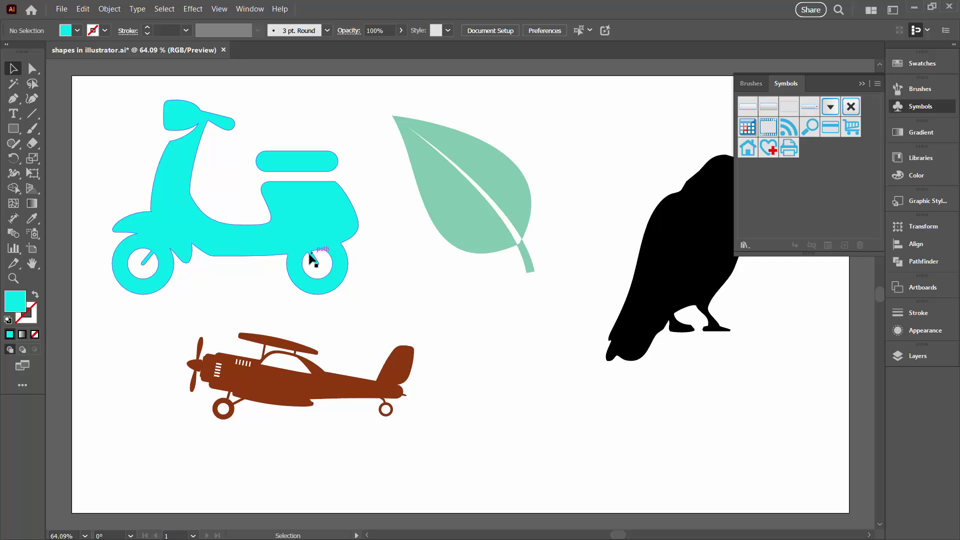
pyautogui.click(307, 225)
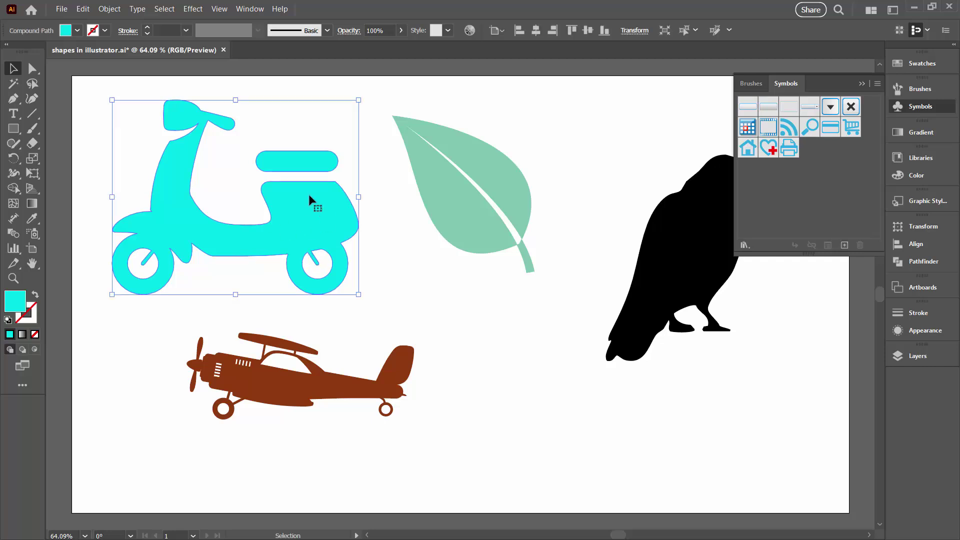
pyautogui.click(845, 245)
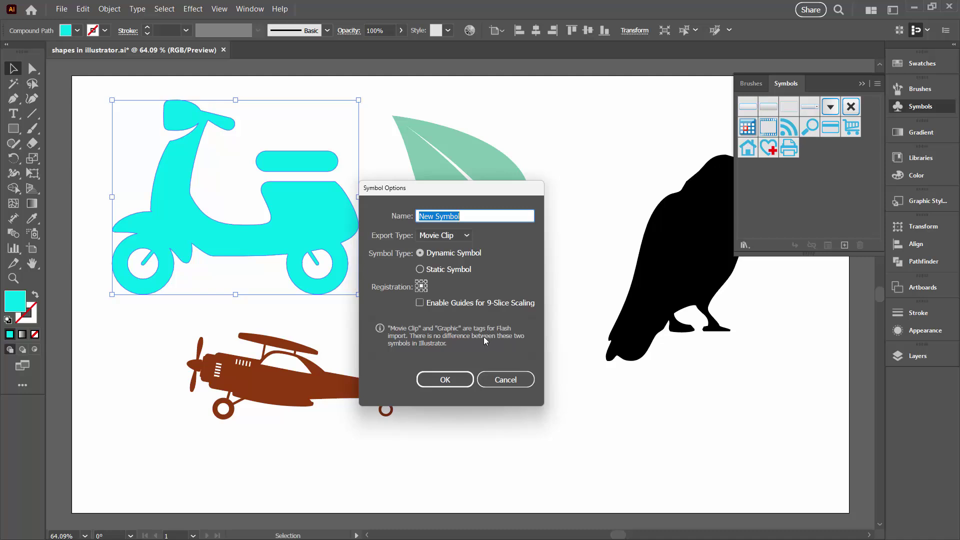
pyautogui.write('scooter')
pyautogui.press('Return')
pyautogui.click(439, 220)
pyautogui.click(846, 245)
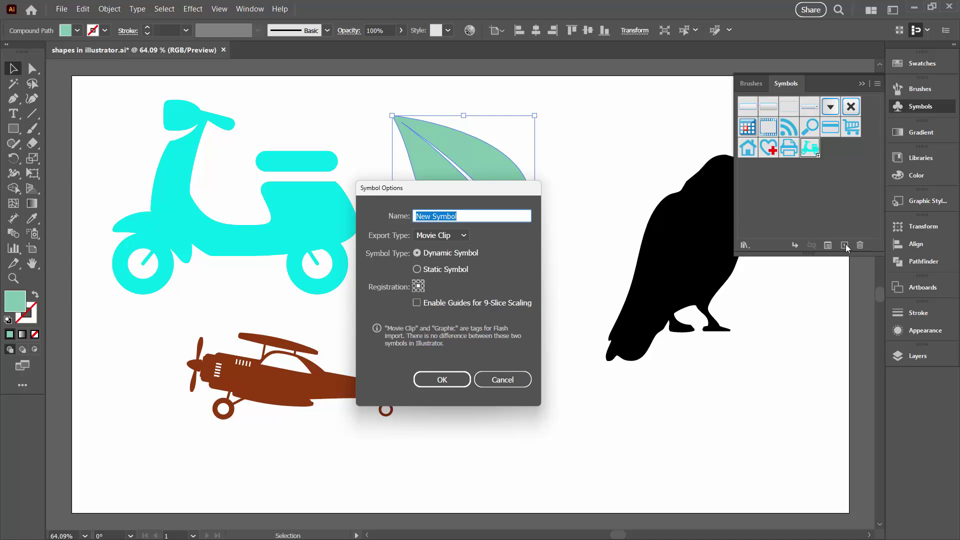
pyautogui.write('leaf')
pyautogui.press('Return')
# - Select the crow and then the plane, saving them as symbols 'crow' and 'plane'
pyautogui.hotkey('ctrl', 'alt', ']')
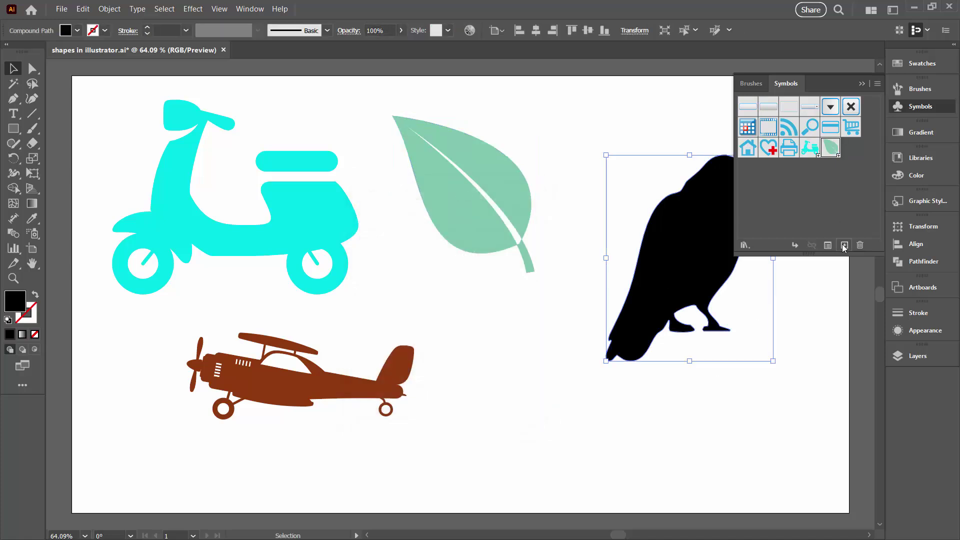
pyautogui.click(845, 245)
pyautogui.write('crow')
pyautogui.press('Return')
pyautogui.hotkey('ctrl', 'alt', ']')
pyautogui.click(847, 245)
pyautogui.write('plane')
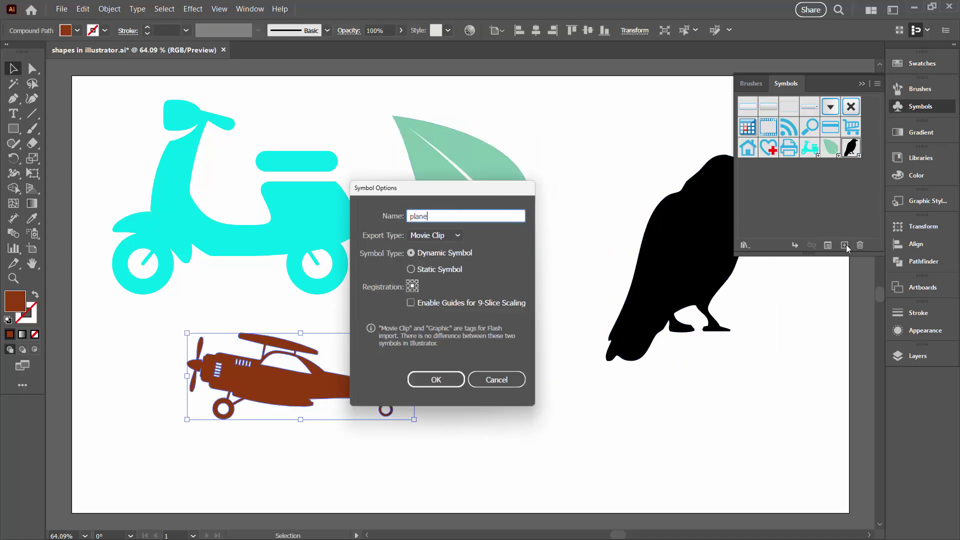
pyautogui.press('Return')
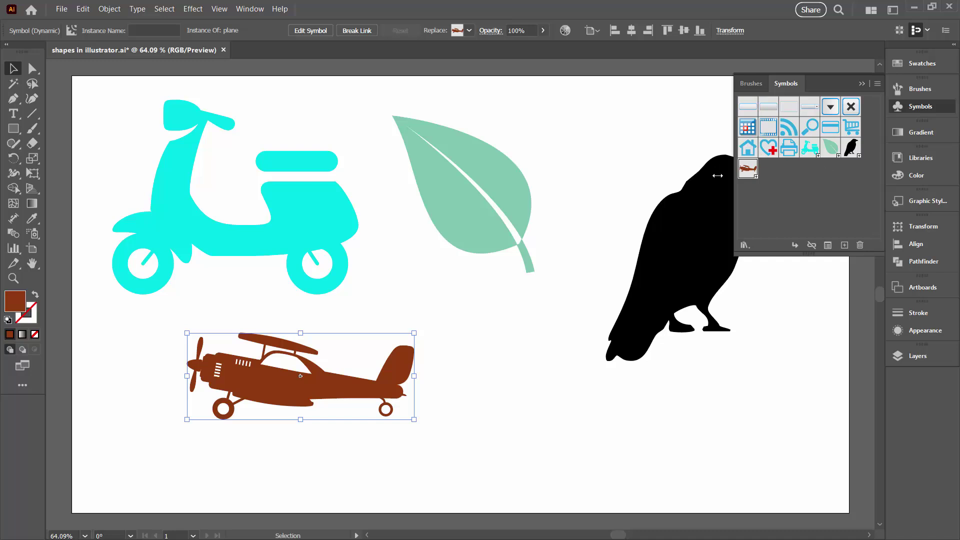
# - Shift-select the whole range of default symbols and delete them, keeping scooter, leaf, crow and plane
pyautogui.click(561, 209)
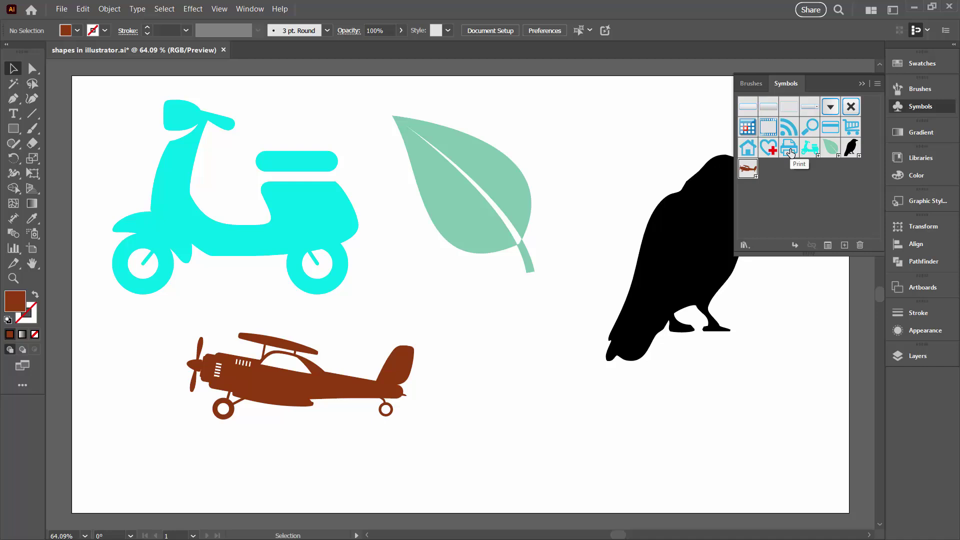
pyautogui.click(748, 106)
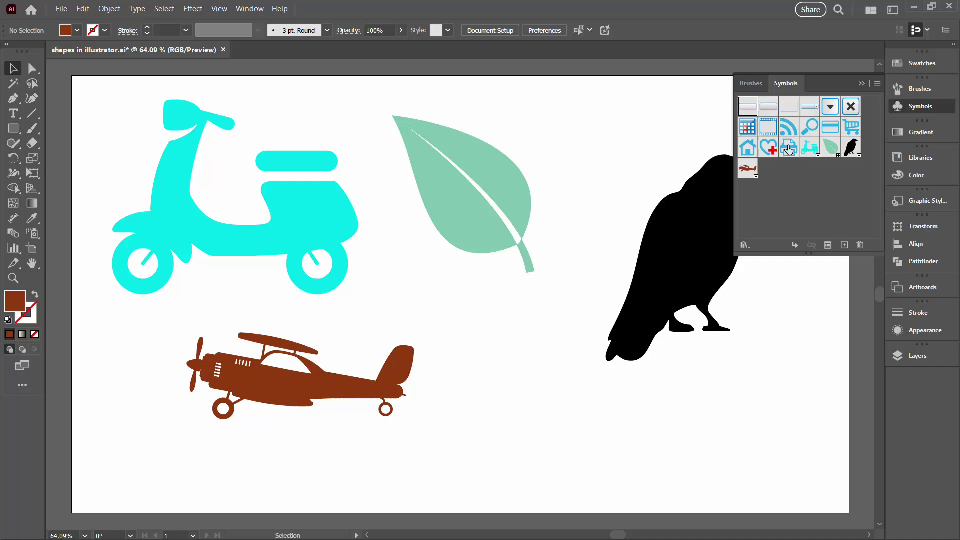
pyautogui.click(788, 149)
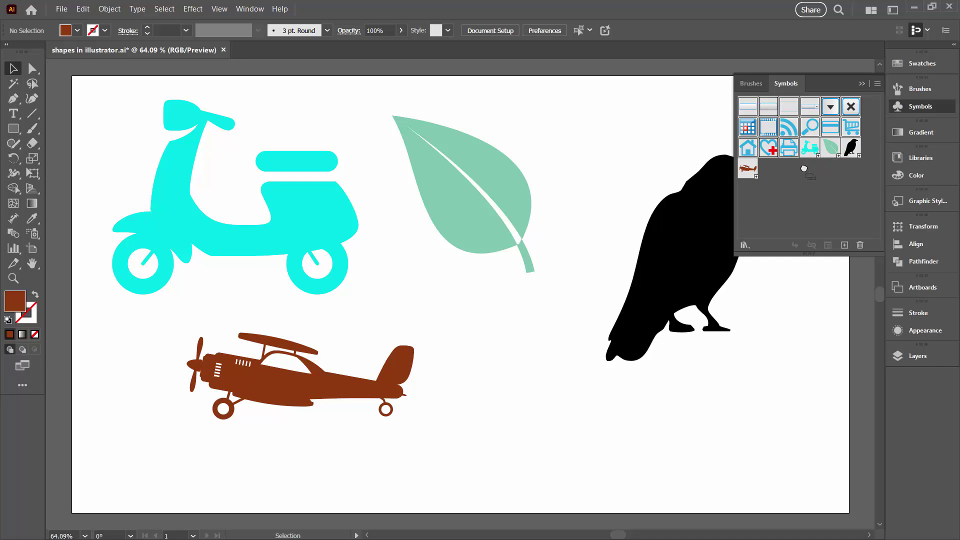
pyautogui.click(861, 246)
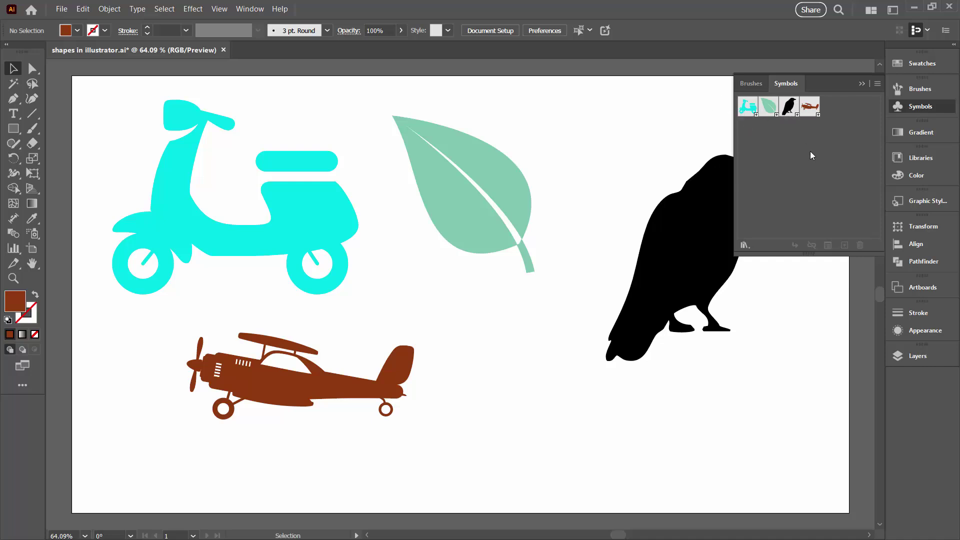
# - Save the four symbols as a symbol library named 'helen'
pyautogui.click(879, 85)
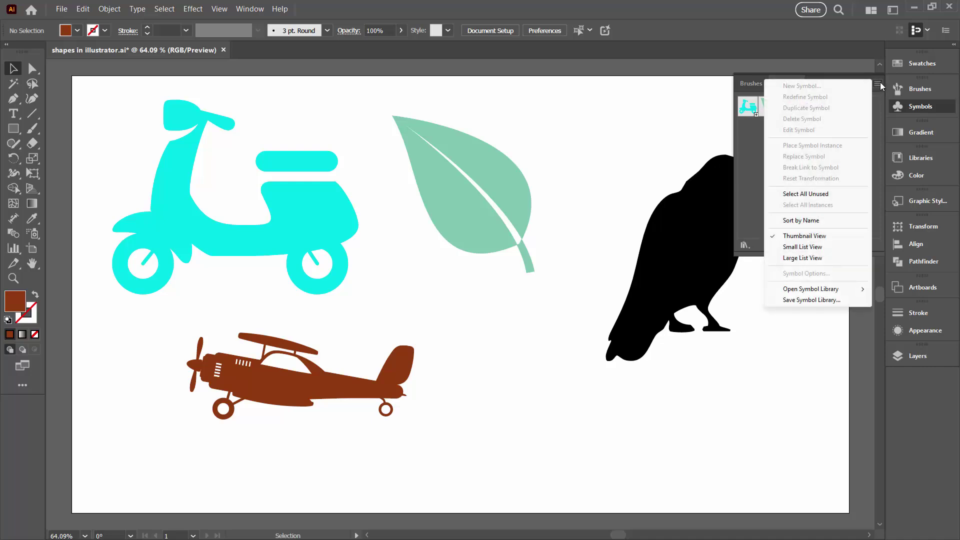
pyautogui.click(787, 300)
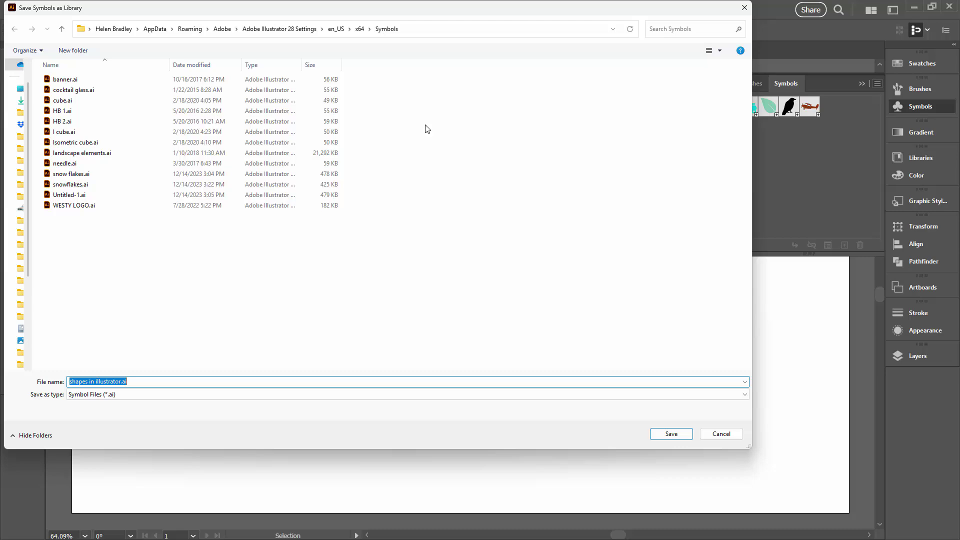
pyautogui.write('helens shapes')
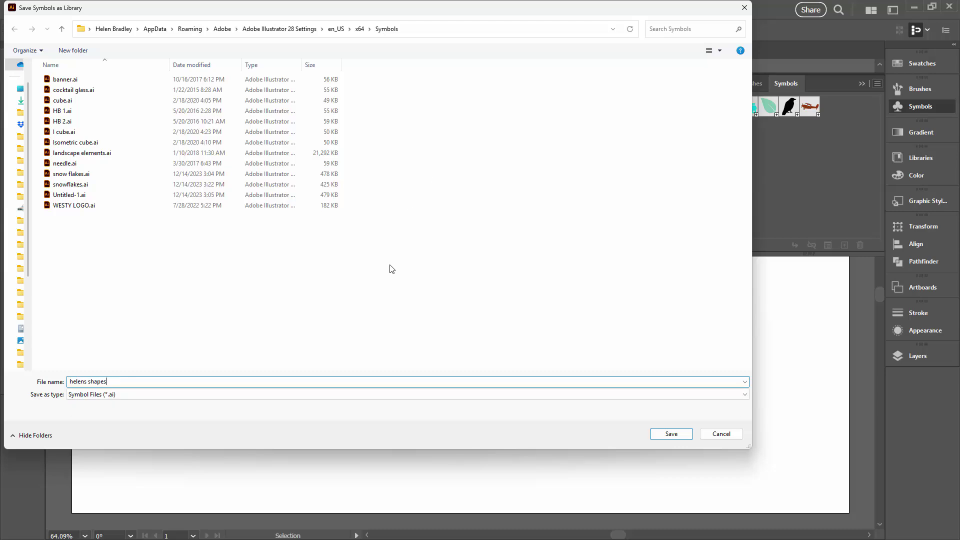
pyautogui.press('Return')
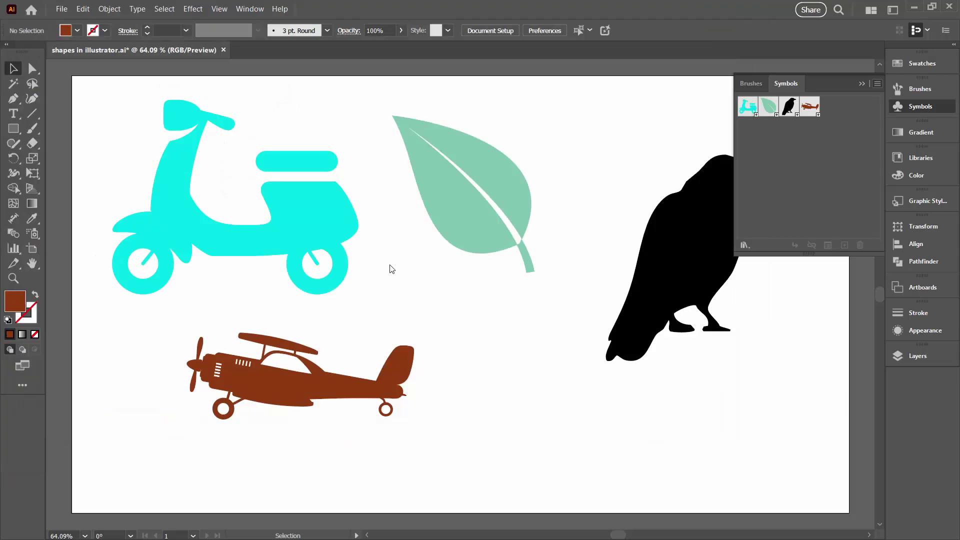
# - Close shapes in illustrator.ai, dismissing the save prompt, and create a new 1920 × 1080 px document
pyautogui.click(224, 51)
pyautogui.press('Escape')
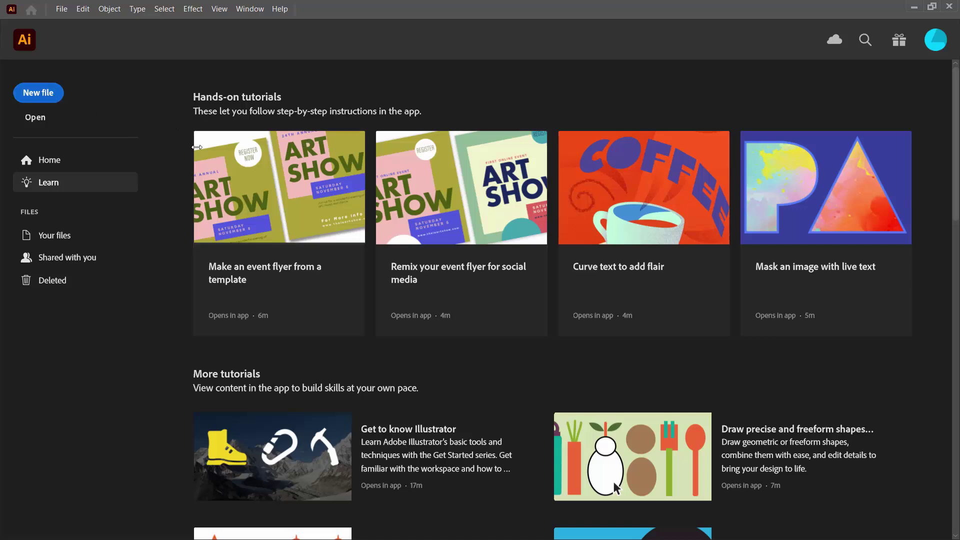
pyautogui.hotkey('ctrl', 'n')
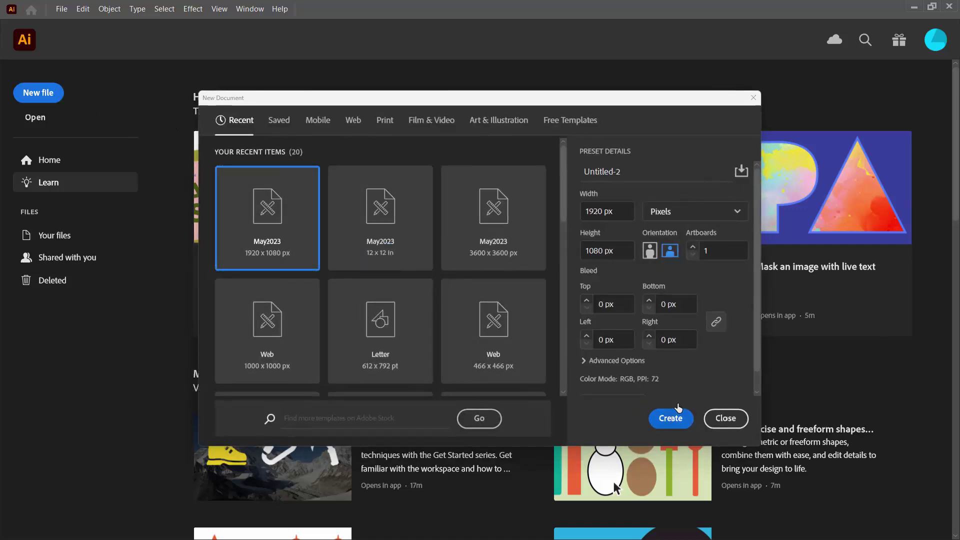
pyautogui.click(671, 418)
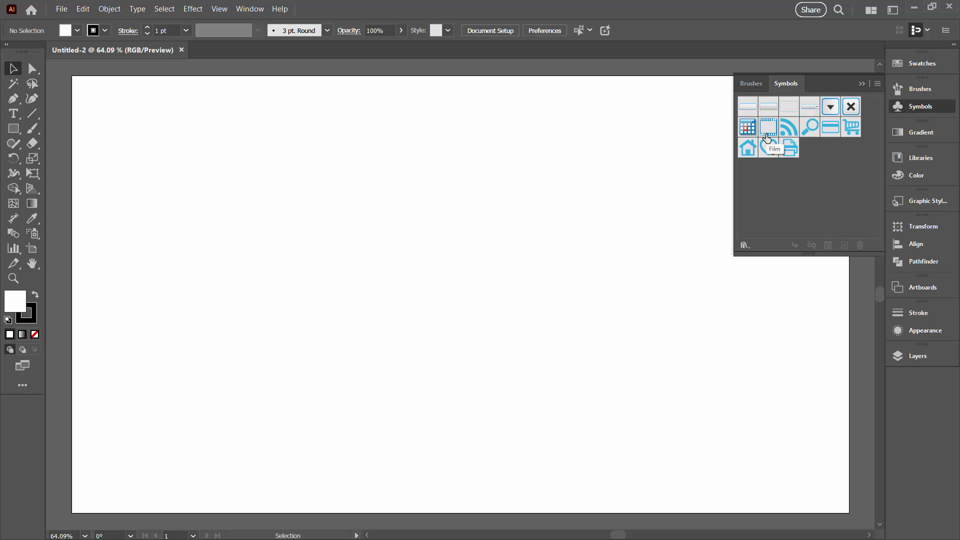
# - Open the user-defined 'helens shapes' symbol library
pyautogui.click(880, 87)
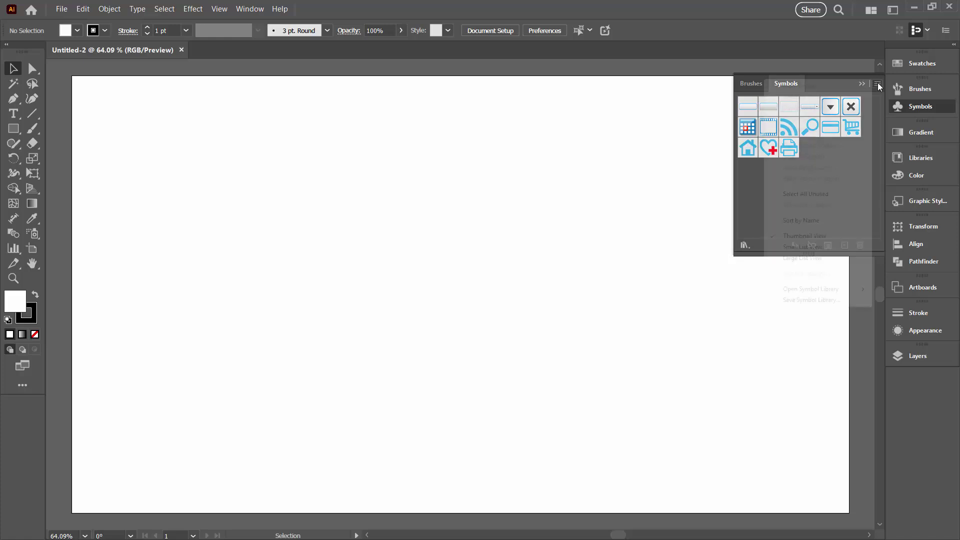
pyautogui.moveTo(801, 294)
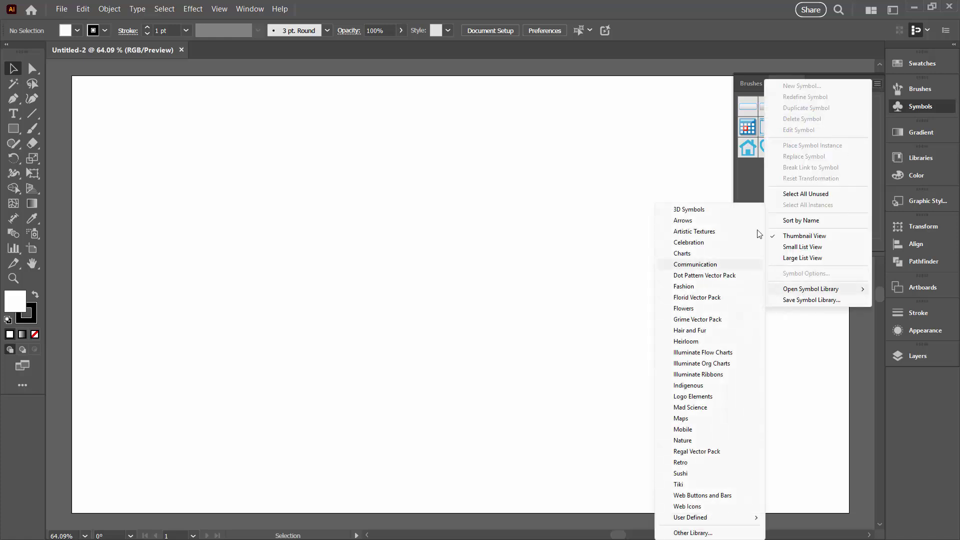
pyautogui.click(752, 189)
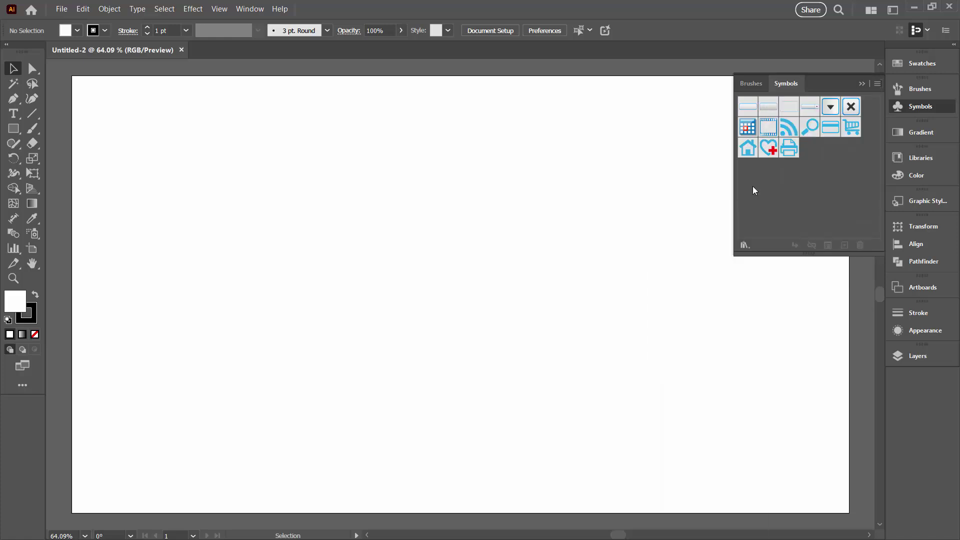
pyautogui.click(744, 246)
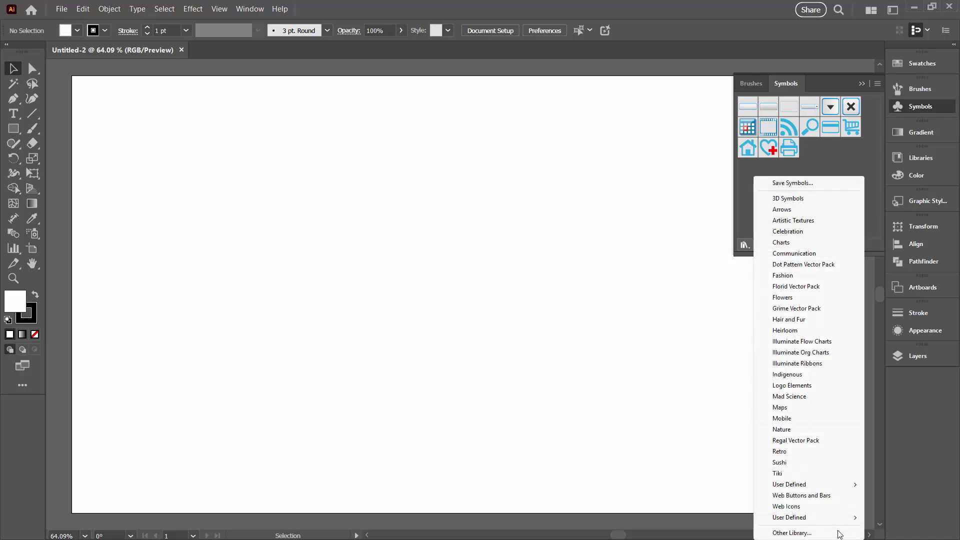
pyautogui.moveTo(789, 518)
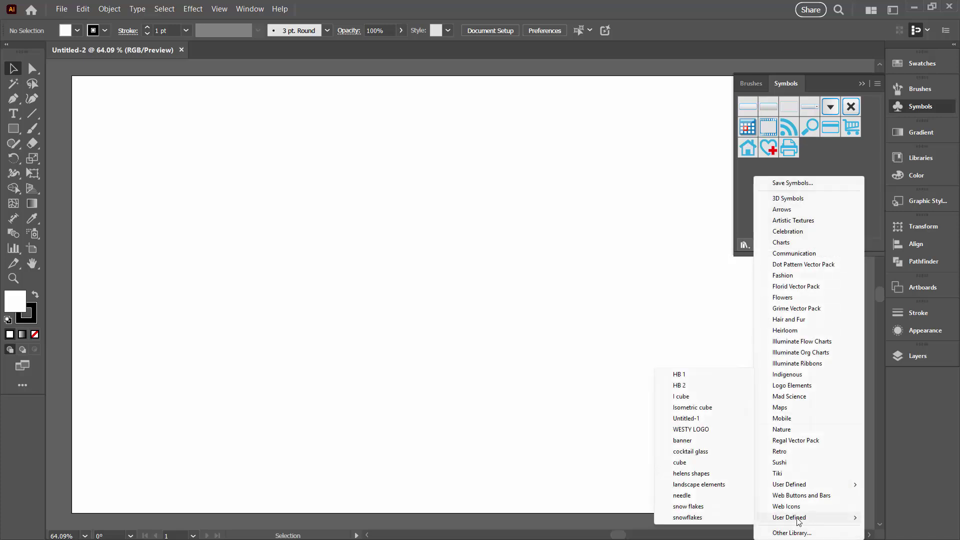
pyautogui.click(689, 473)
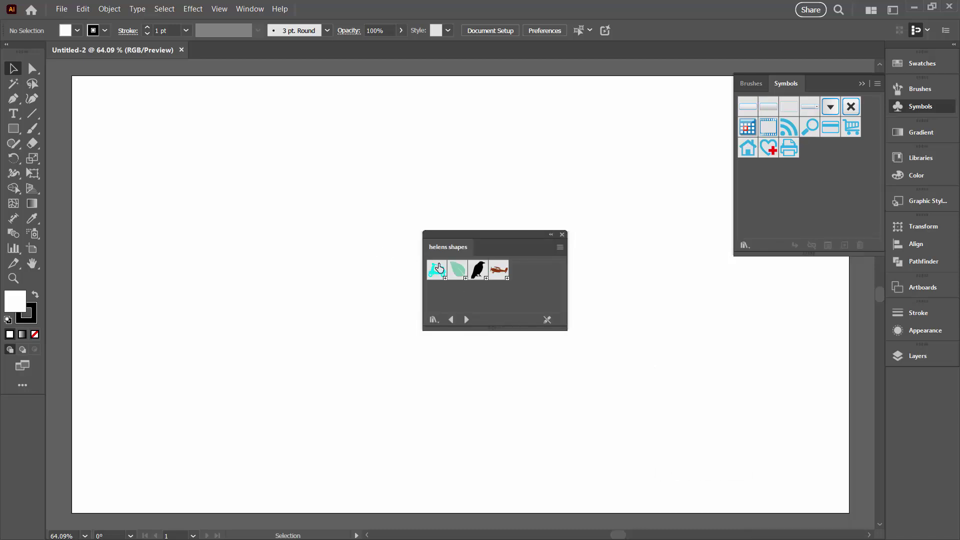
# - Add the scooter, leaf, bird and plane symbols to the document, then close the library
pyautogui.click(440, 270)
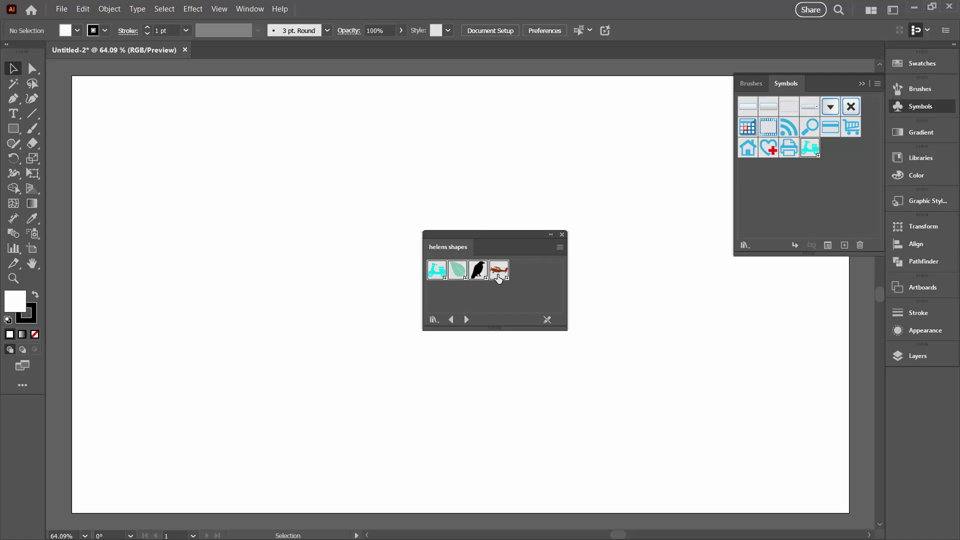
pyautogui.click(560, 248)
pyautogui.click(560, 247)
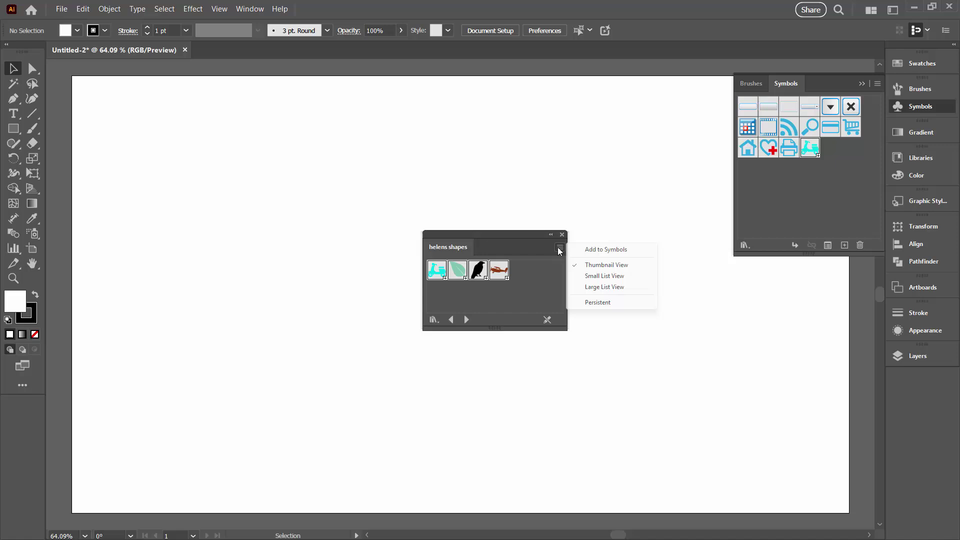
pyautogui.click(591, 250)
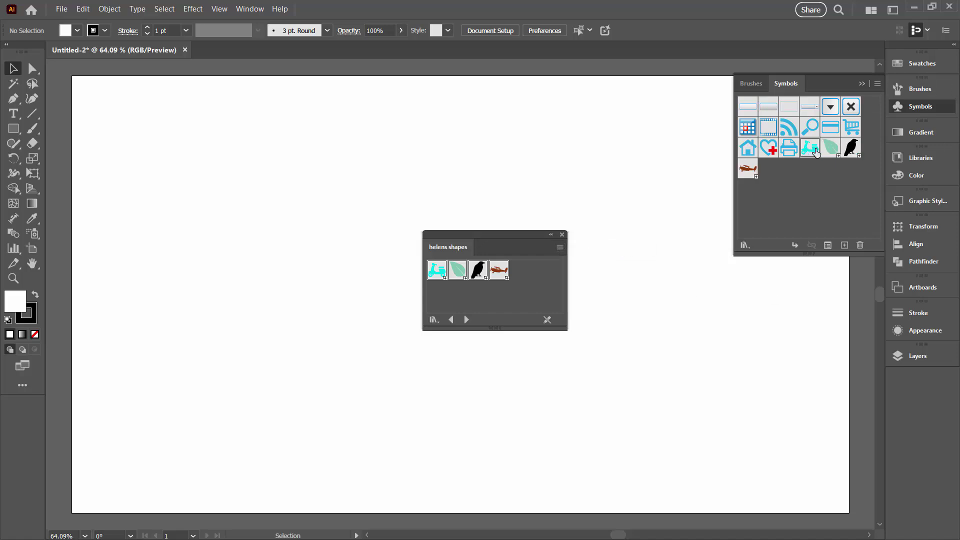
pyautogui.click(561, 235)
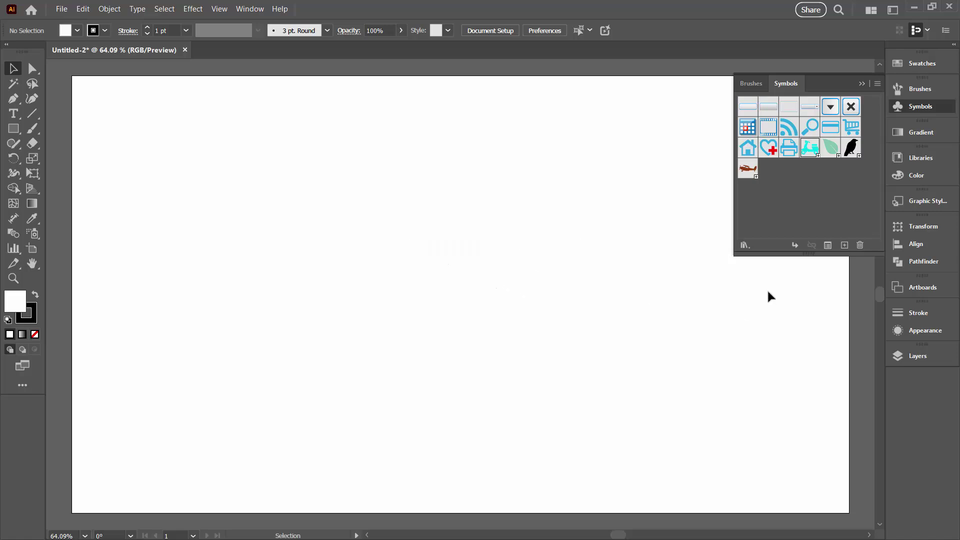
# - Drag an instance of the plane symbol onto the Untitled-2 artboard
pyautogui.click(747, 168)
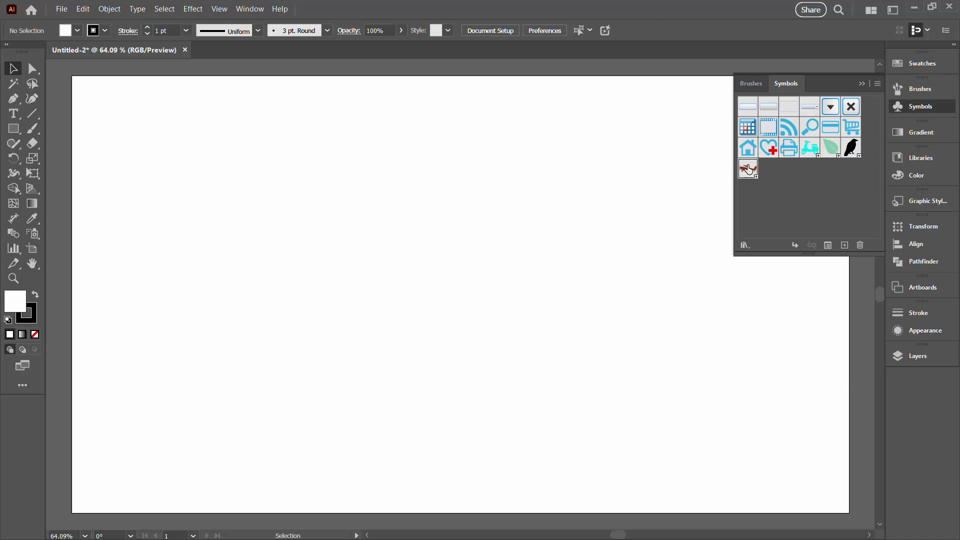
pyautogui.moveTo(749, 169); pyautogui.dragTo(440, 242)
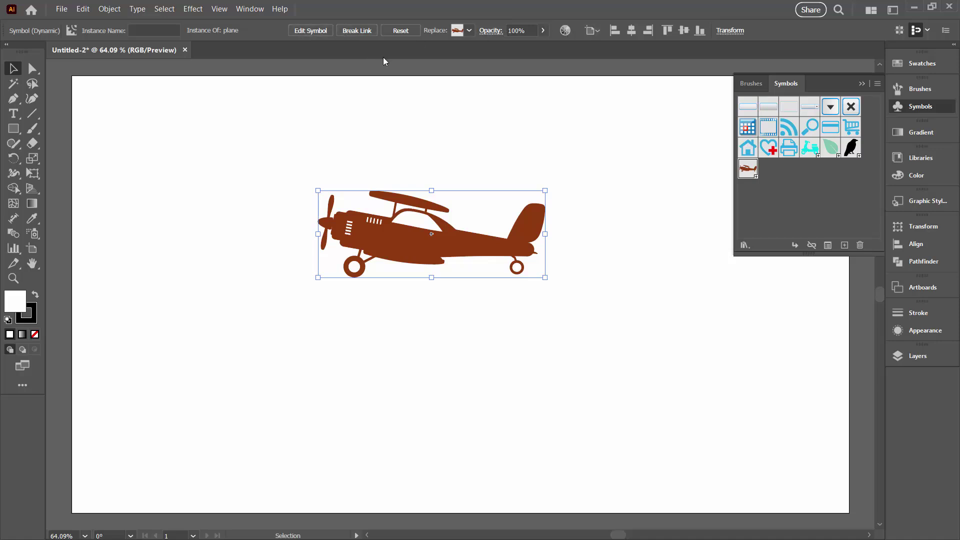
# - Break the plane's link to its symbol and move it down and left
pyautogui.click(862, 83)
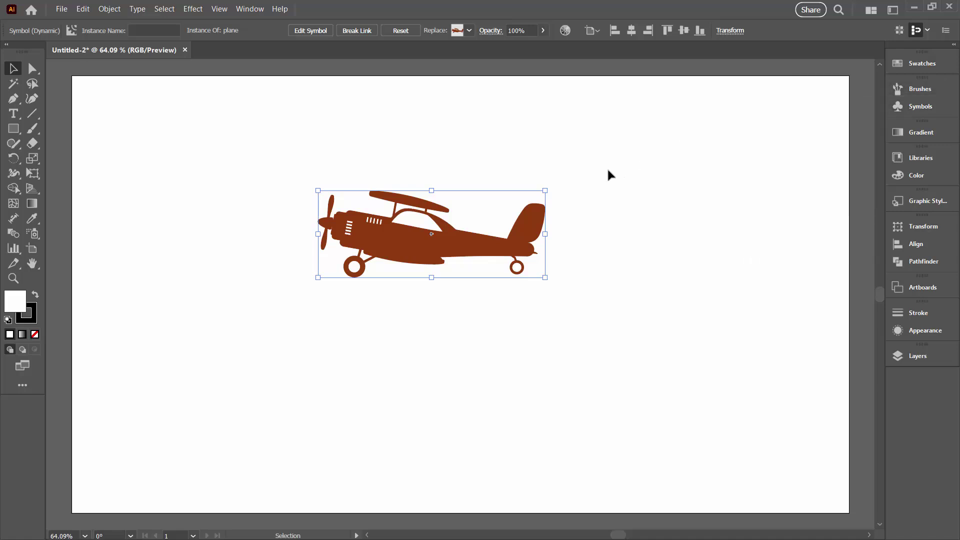
pyautogui.click(356, 31)
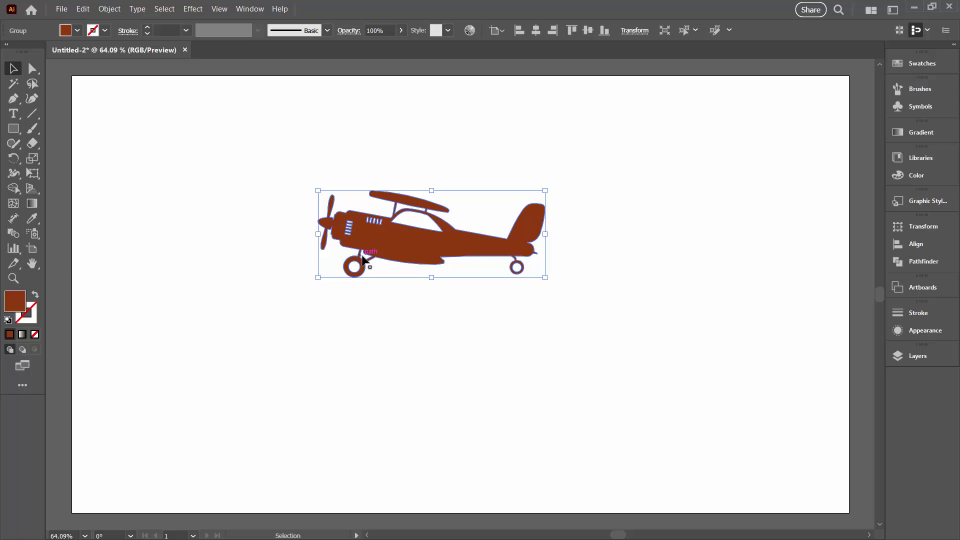
pyautogui.moveTo(390, 234); pyautogui.dragTo(319, 259)
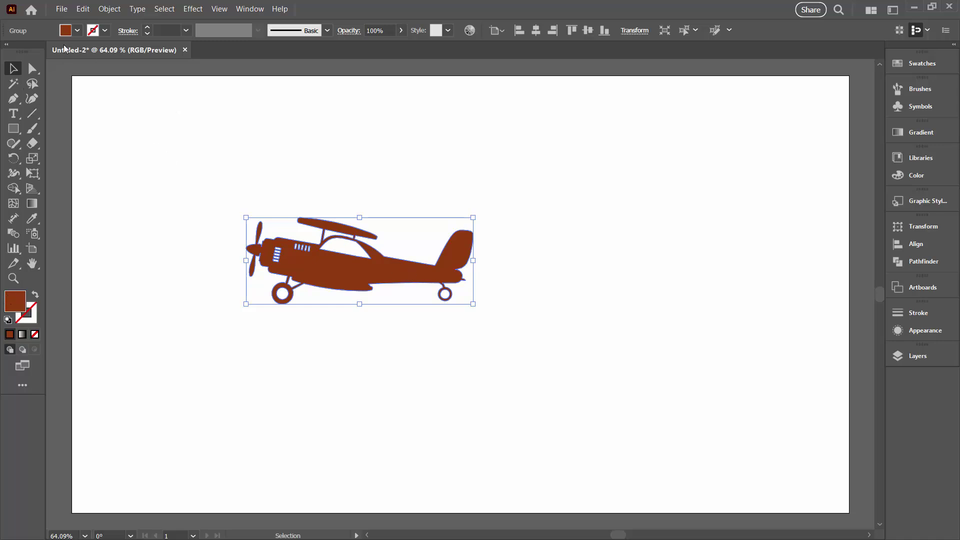
# - Fill the plane with the pink swatch, then deselect it
pyautogui.click(67, 32)
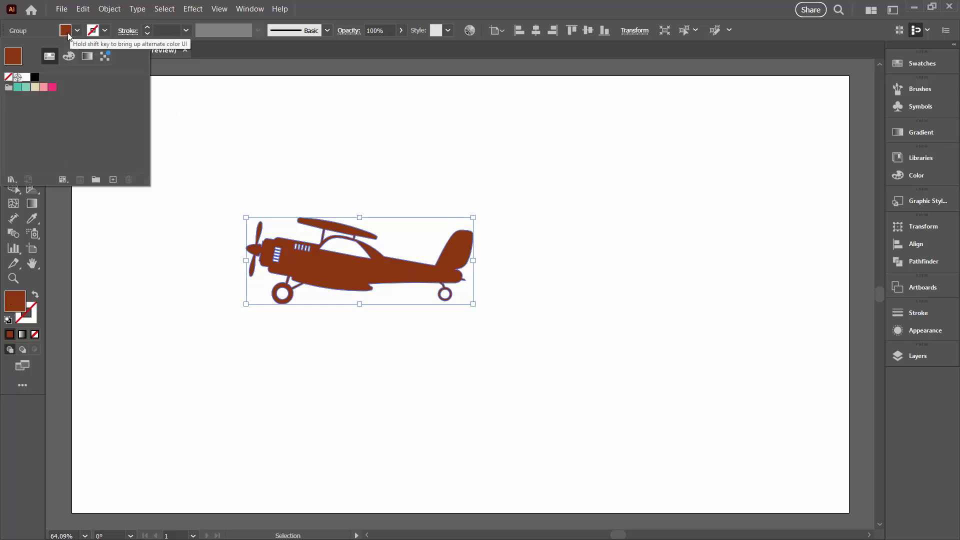
pyautogui.click(52, 87)
pyautogui.click(464, 346)
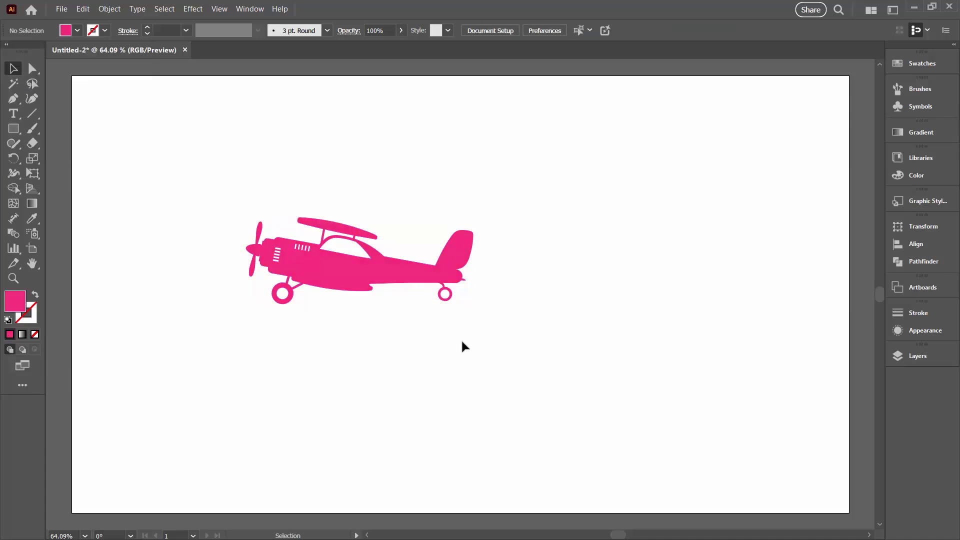